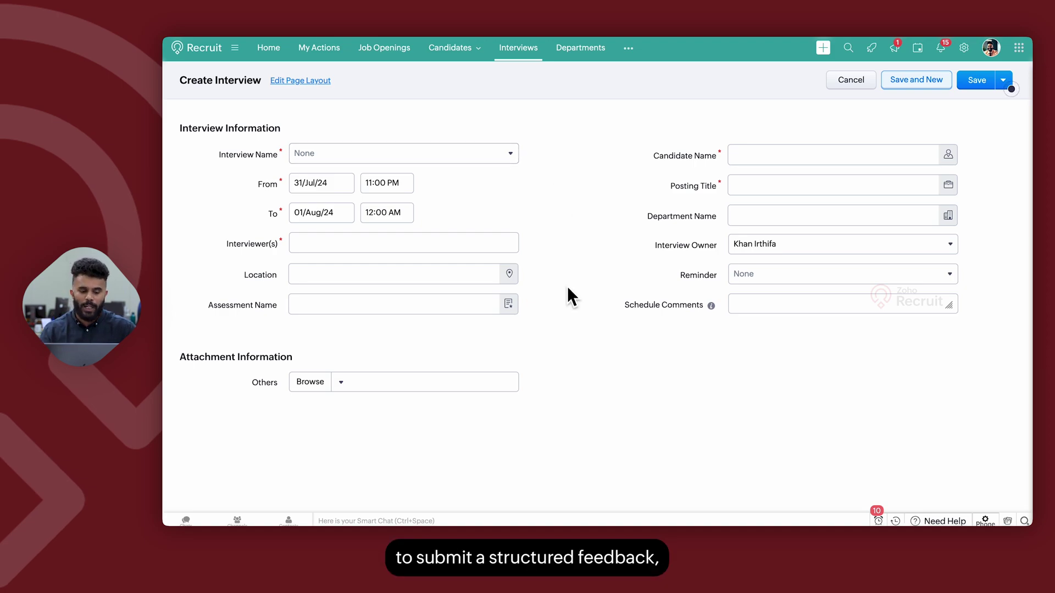
Preview the Assessment and Interviewer lookups without choosing any, then go back to All Interviews
{"action": "left_click", "coordinate": [508, 303]}
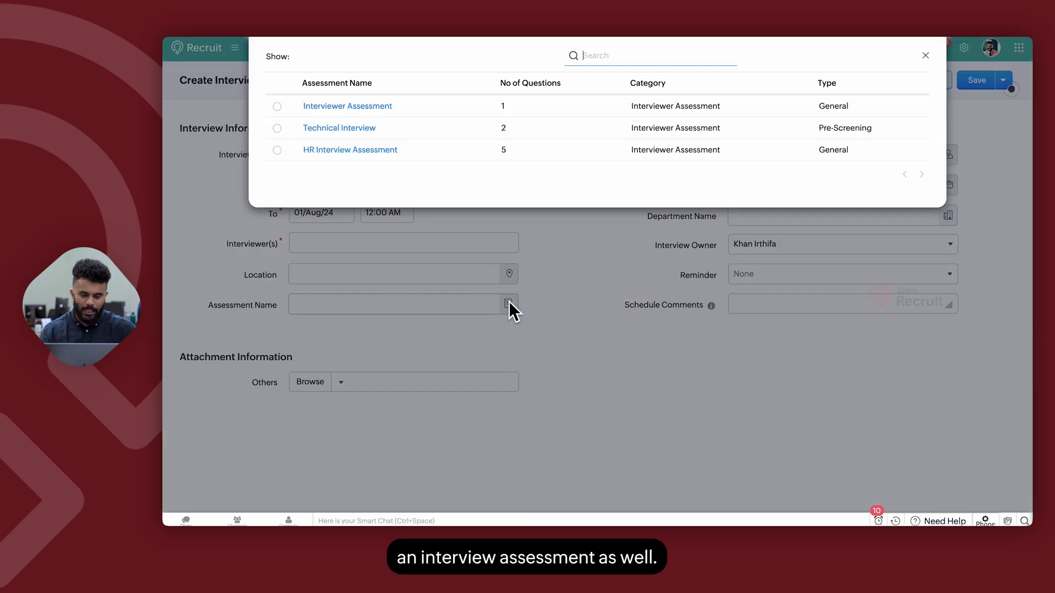
{"action": "left_click", "coordinate": [925, 56]}
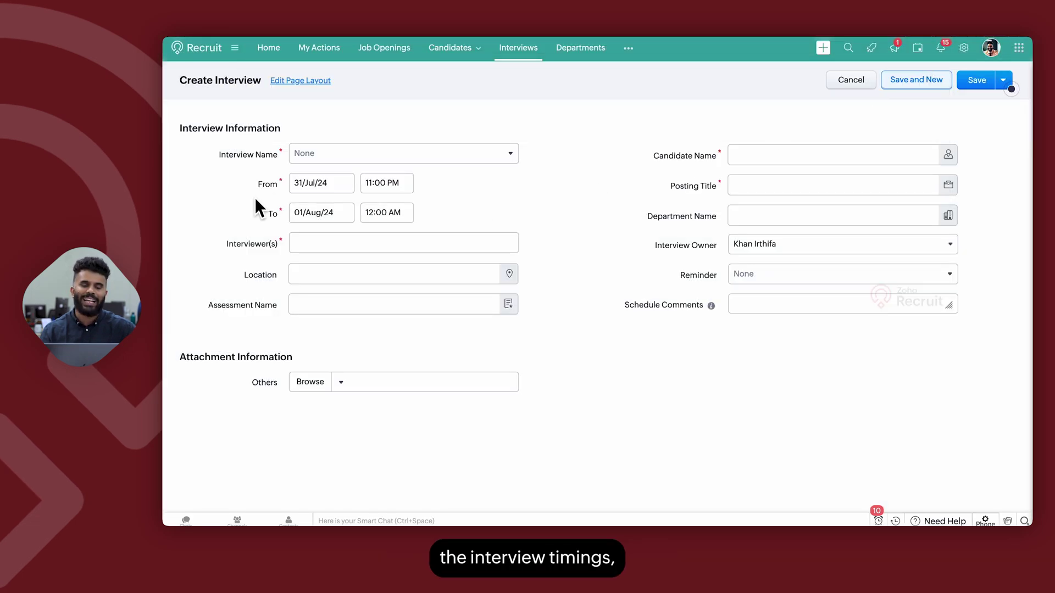
{"action": "left_click", "coordinate": [310, 243]}
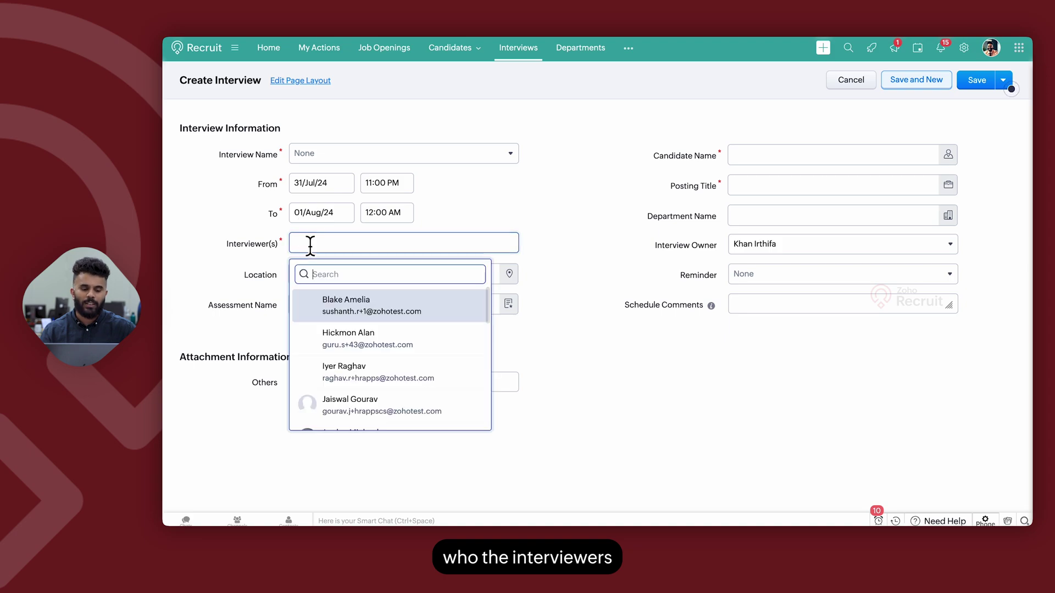
{"action": "left_click", "coordinate": [572, 213]}
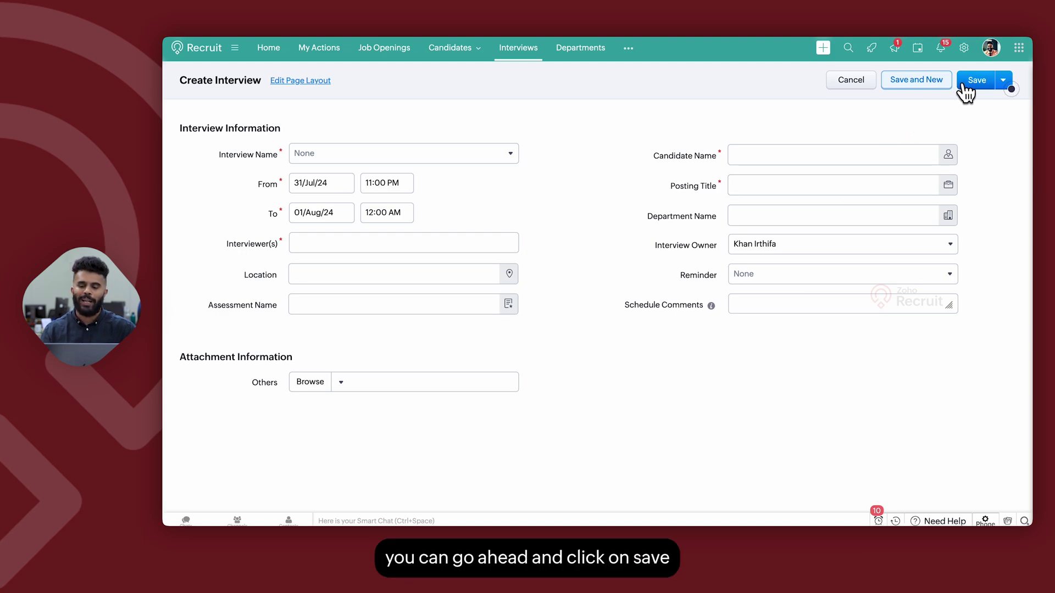
{"action": "left_click", "coordinate": [510, 48]}
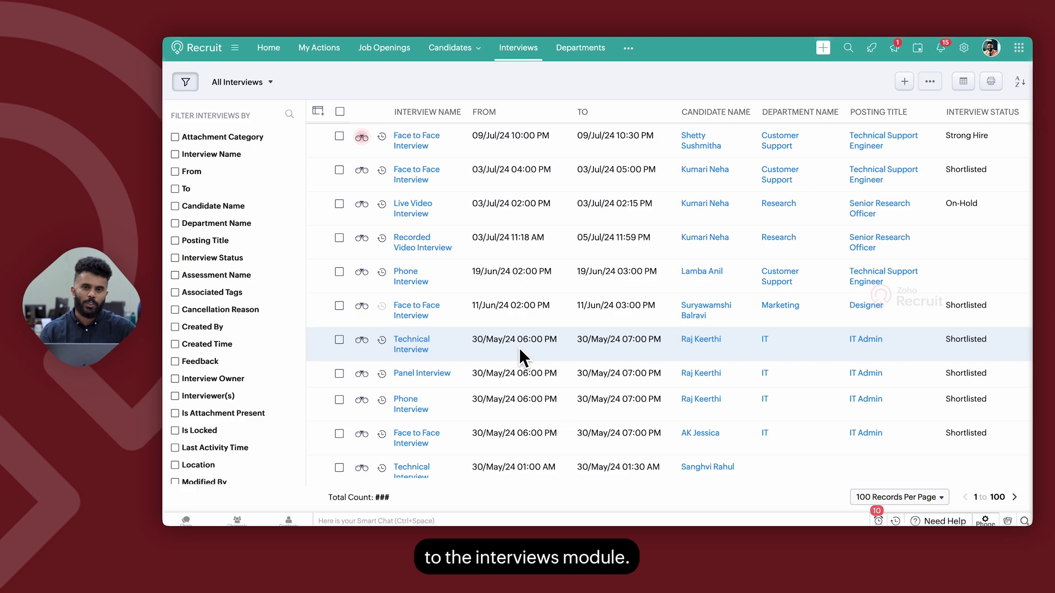
Evaluate the Phone Interview with a 4-star rating and status Shortlisted
{"action": "left_click", "coordinate": [418, 279]}
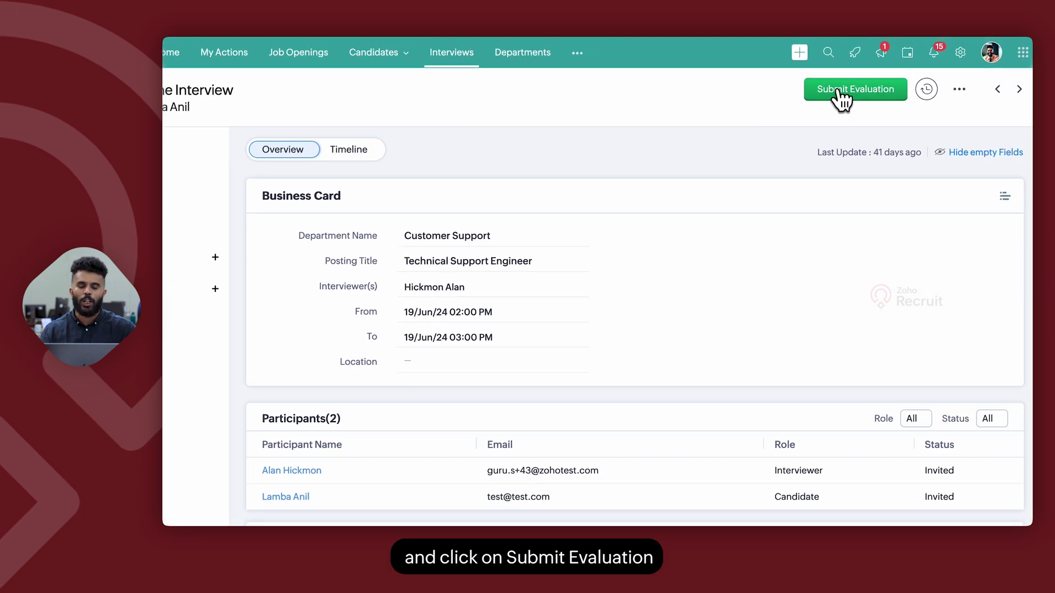
{"action": "left_click", "coordinate": [836, 92]}
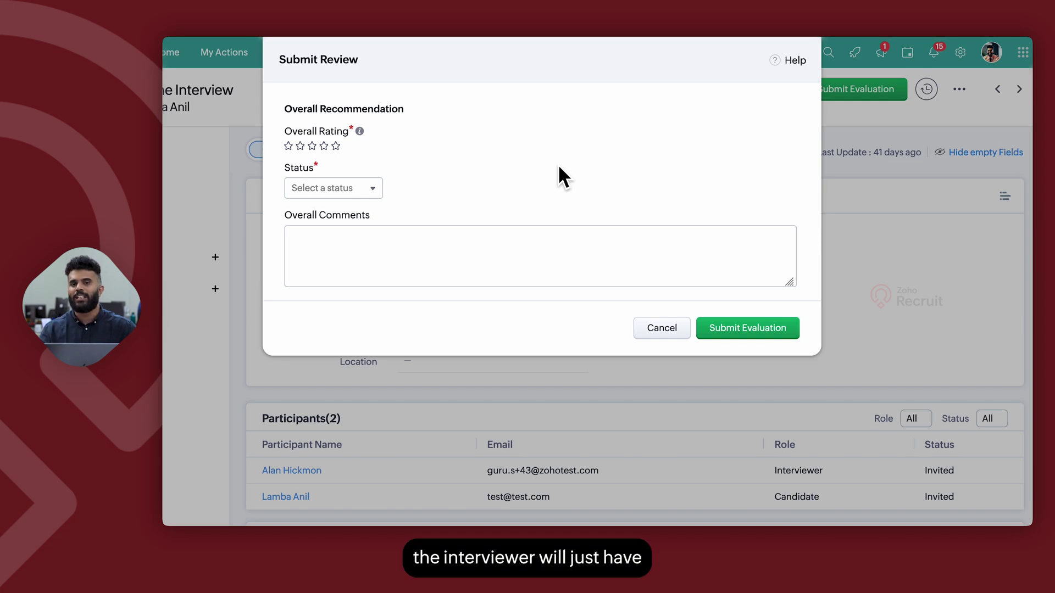
{"action": "left_click", "coordinate": [335, 147]}
{"action": "left_click", "coordinate": [323, 146]}
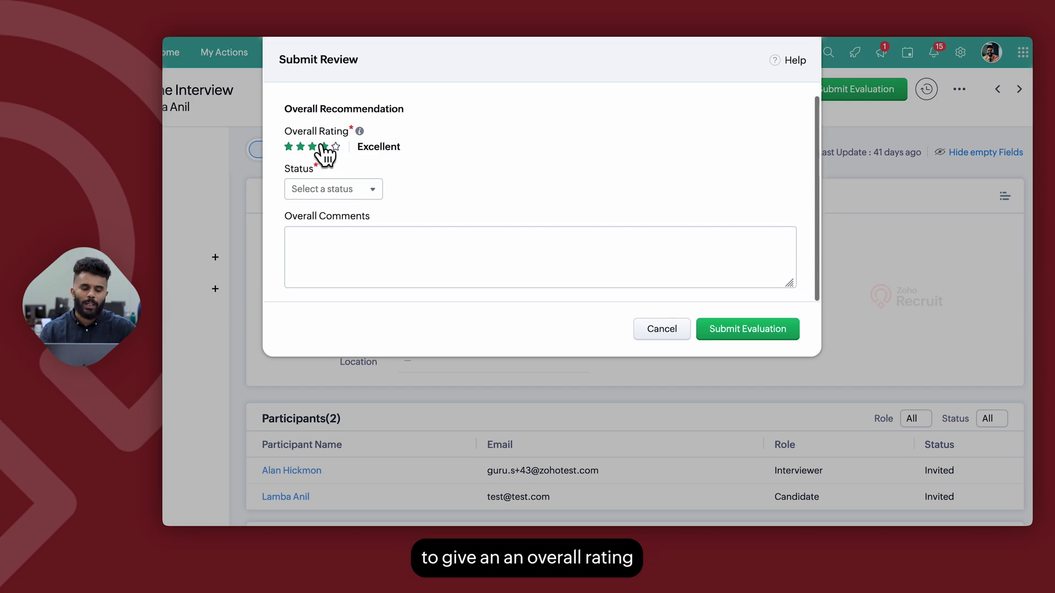
{"action": "left_click", "coordinate": [329, 192]}
{"action": "left_click", "coordinate": [349, 266]}
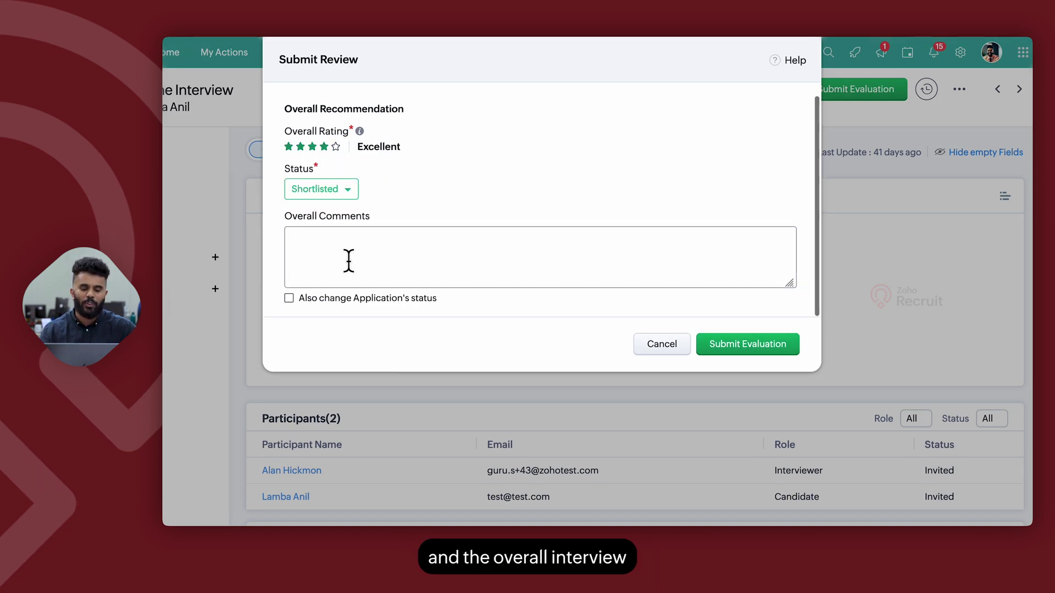
{"action": "left_click", "coordinate": [743, 346]}
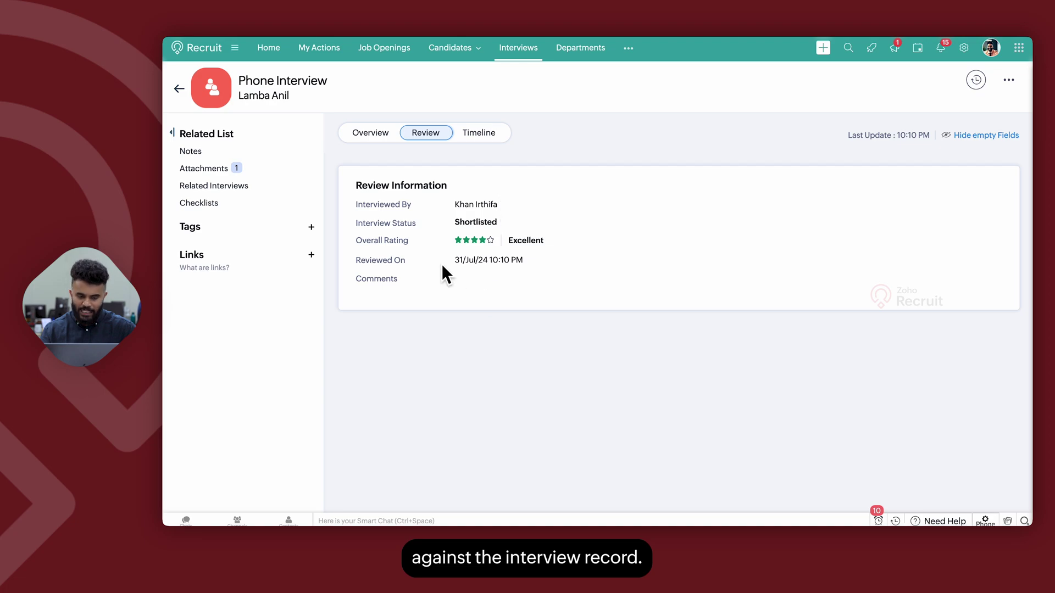
From the interview's Overview, open the candidate and show the Phone Interview review under Ratings and Reviews
{"action": "left_click", "coordinate": [371, 140]}
{"action": "scroll", "coordinate": [678, 422], "scroll_direction": "down", "scroll_amount": 3}
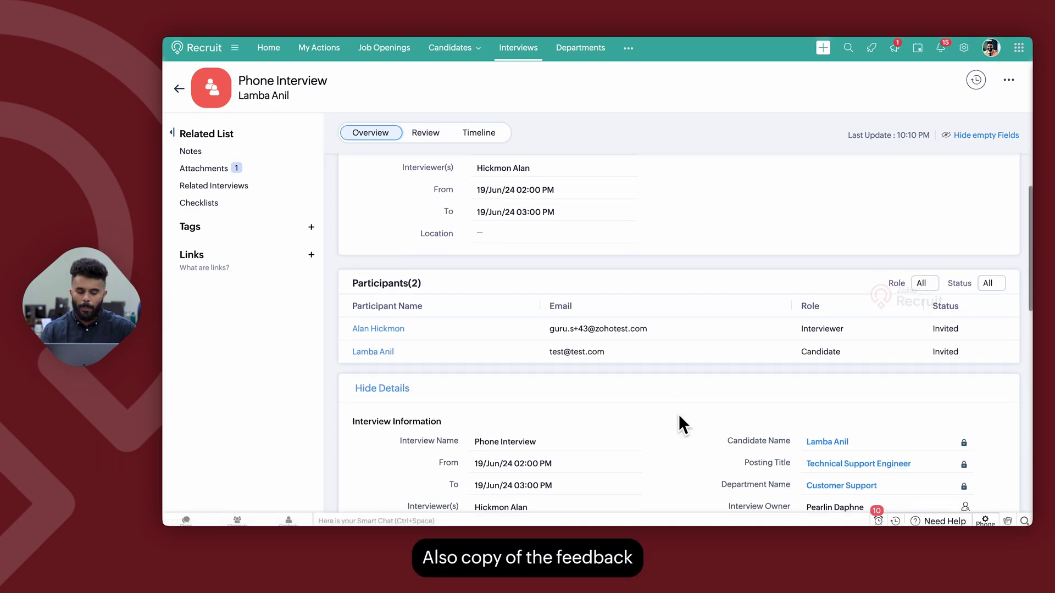
{"action": "left_click", "coordinate": [819, 332]}
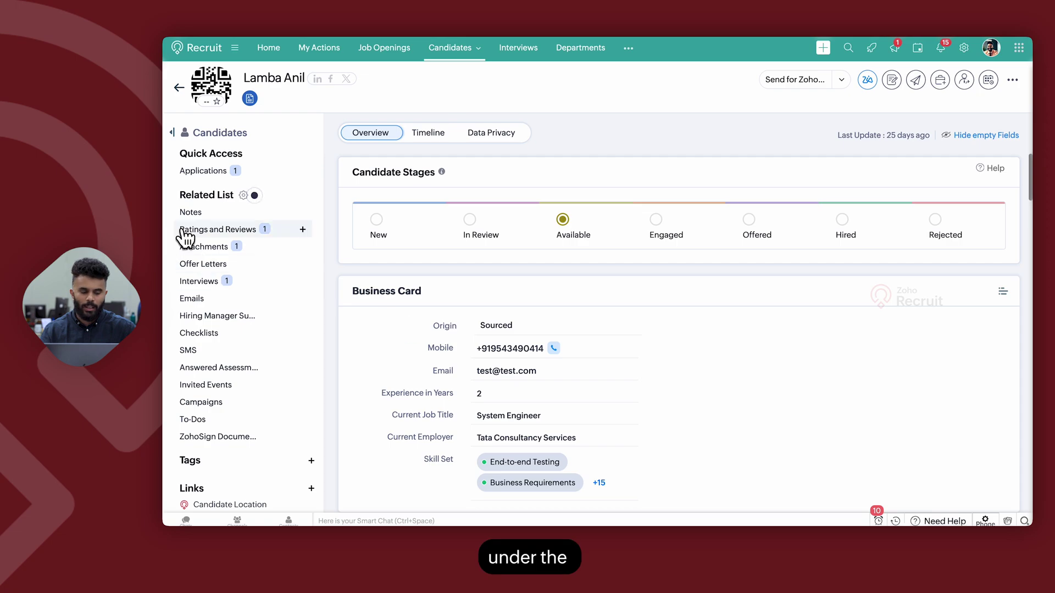
{"action": "left_click", "coordinate": [206, 231]}
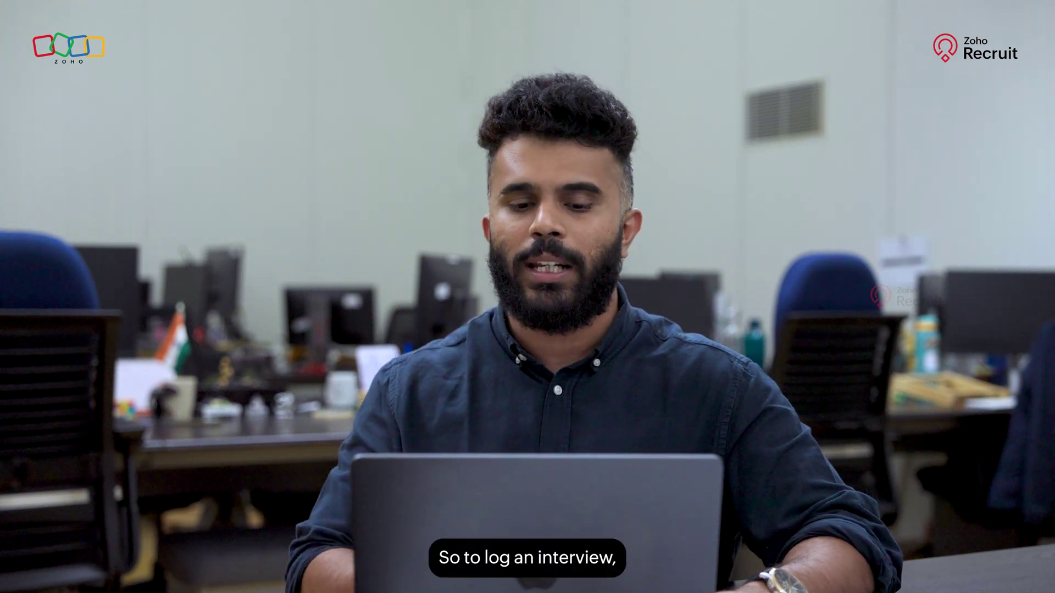
Log an already-held interview with the Interviewer Assessment attached and proceed to the log form
{"action": "left_click", "coordinate": [511, 49]}
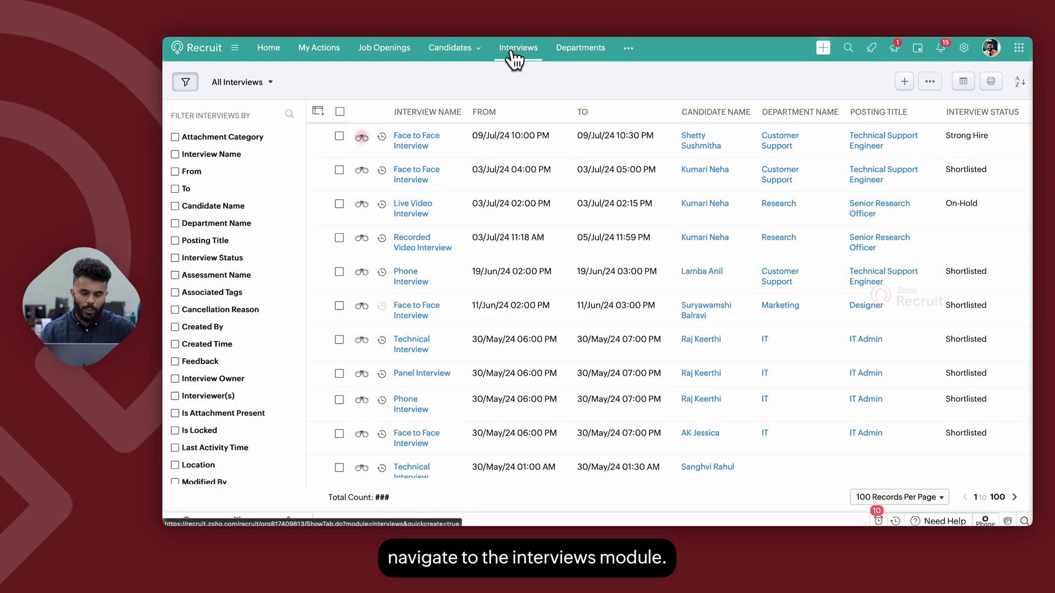
{"action": "left_click", "coordinate": [905, 82]}
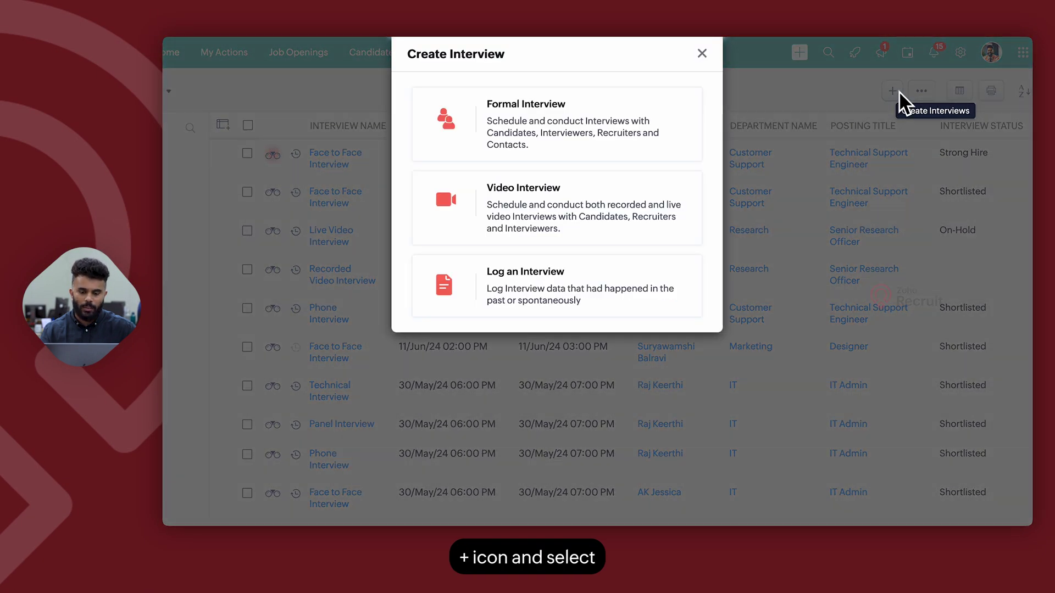
{"action": "left_click", "coordinate": [528, 301]}
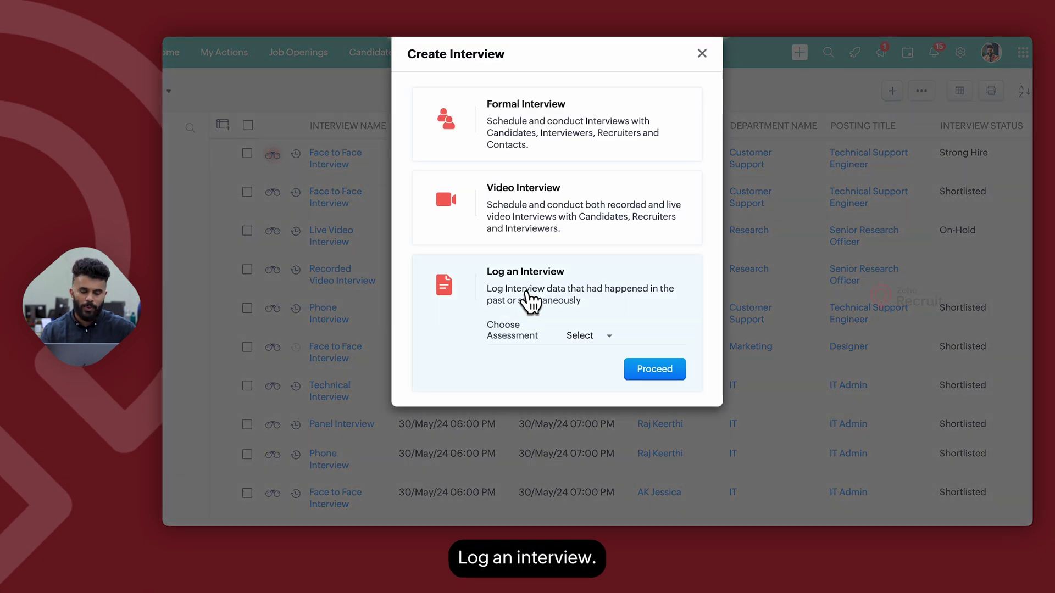
{"action": "left_click", "coordinate": [569, 333]}
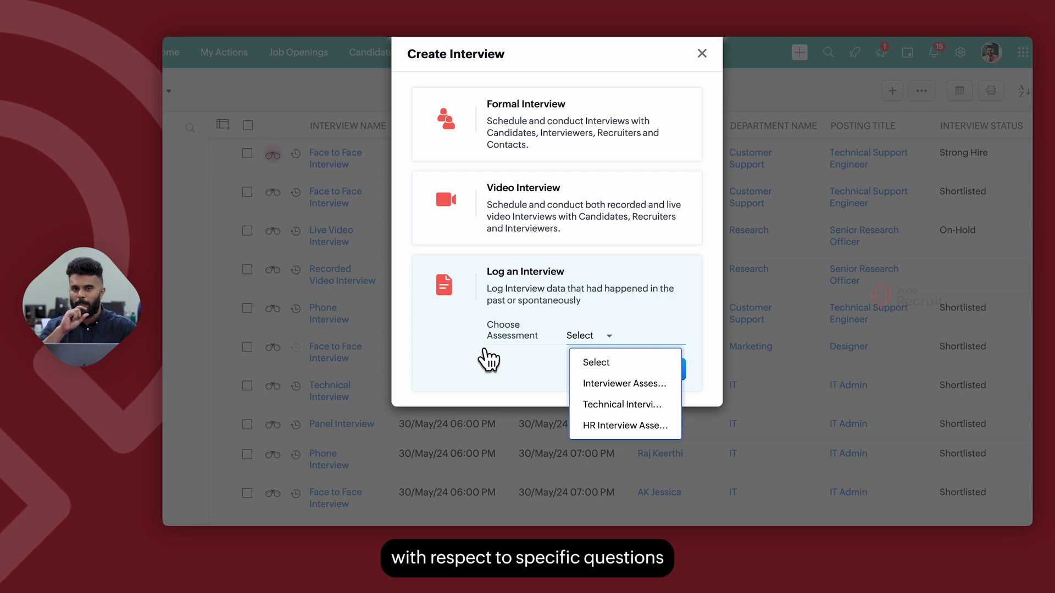
{"action": "left_click", "coordinate": [616, 385]}
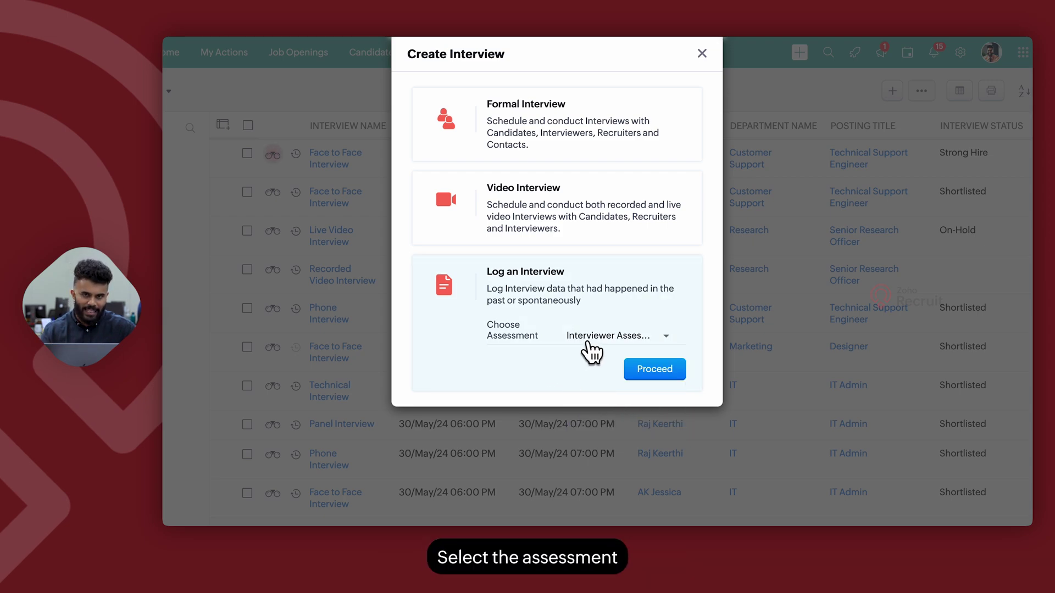
{"action": "left_click", "coordinate": [667, 375]}
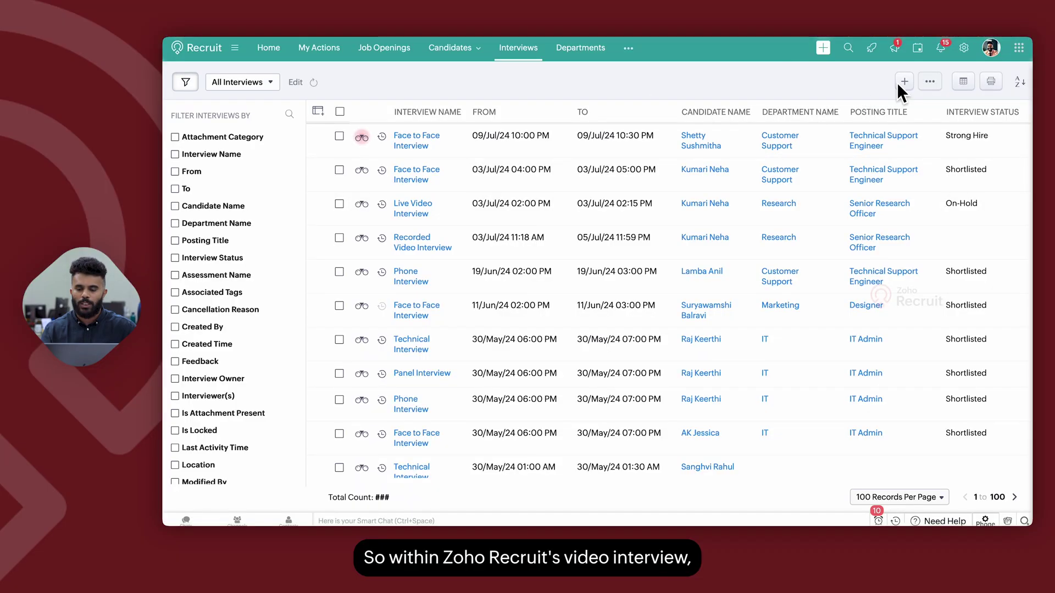
Open the Video Interview form, check the Recorded Interview fields, then switch back to Live Interview
{"action": "left_click", "coordinate": [904, 83]}
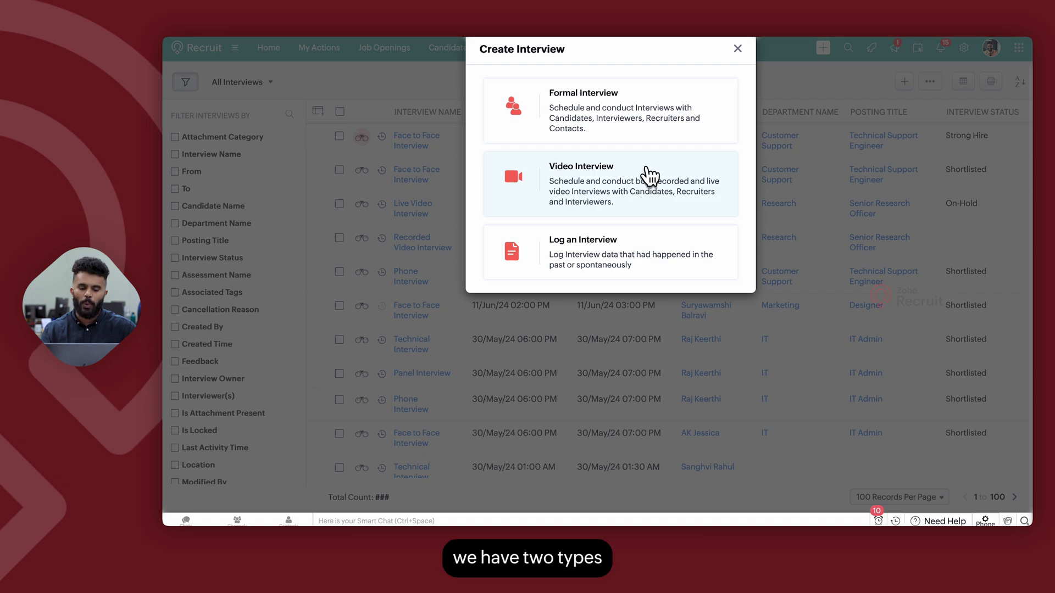
{"action": "left_click", "coordinate": [614, 157]}
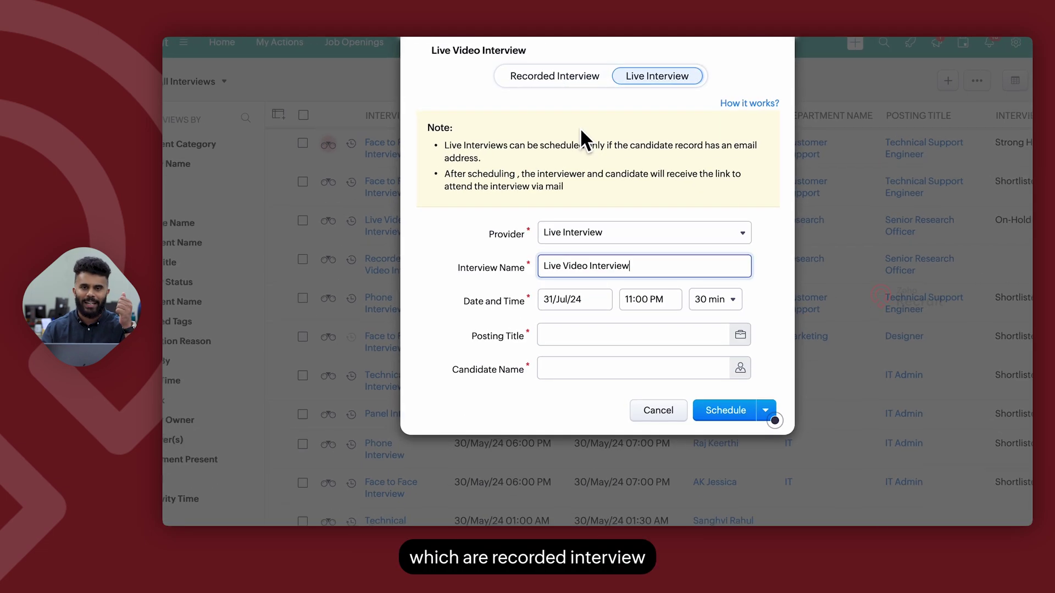
{"action": "left_click", "coordinate": [569, 82]}
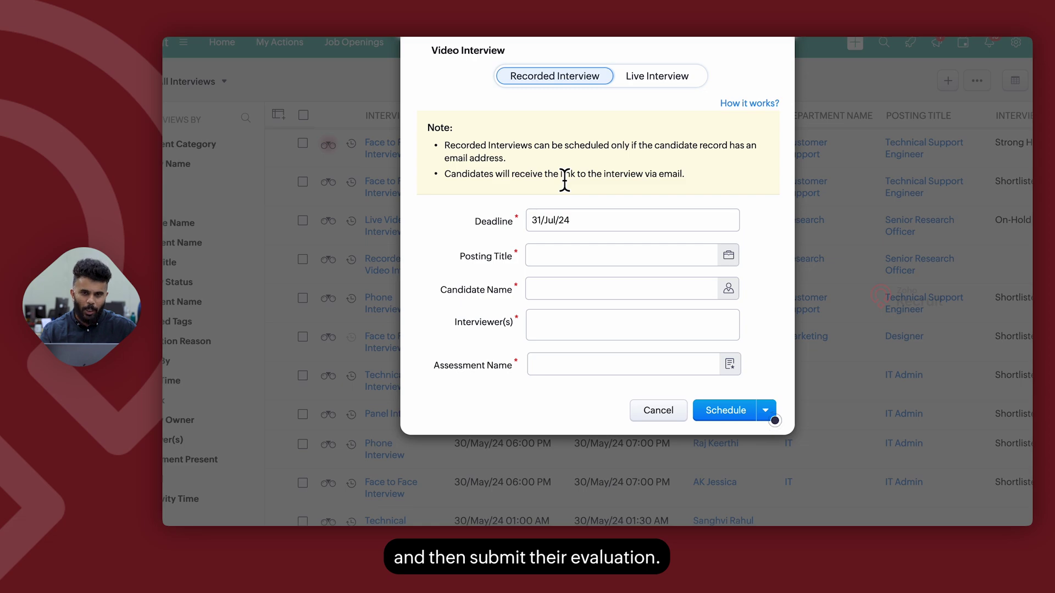
{"action": "left_click", "coordinate": [651, 81]}
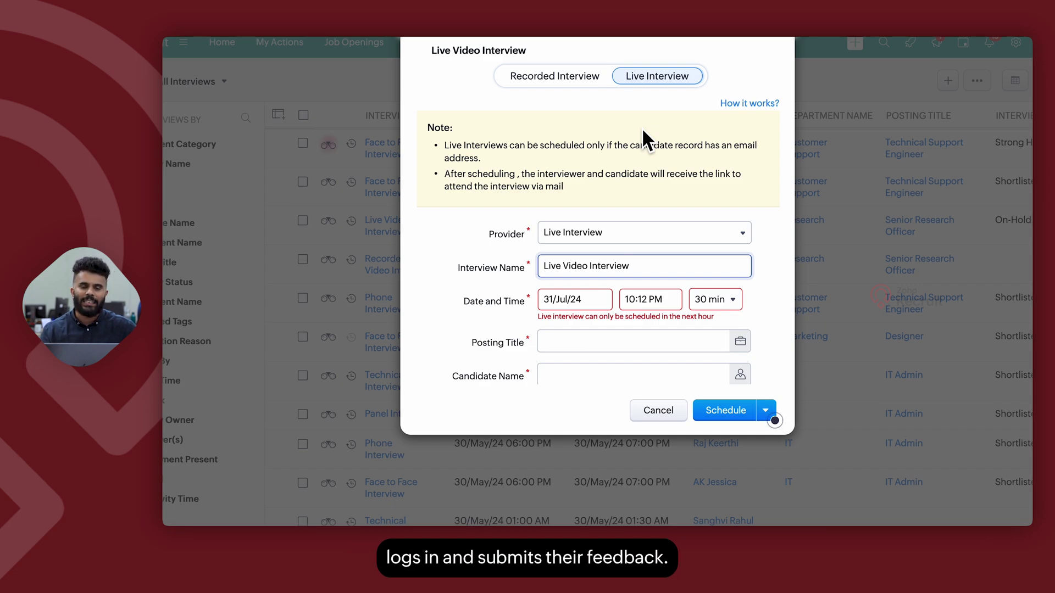
{"action": "left_click", "coordinate": [658, 412]}
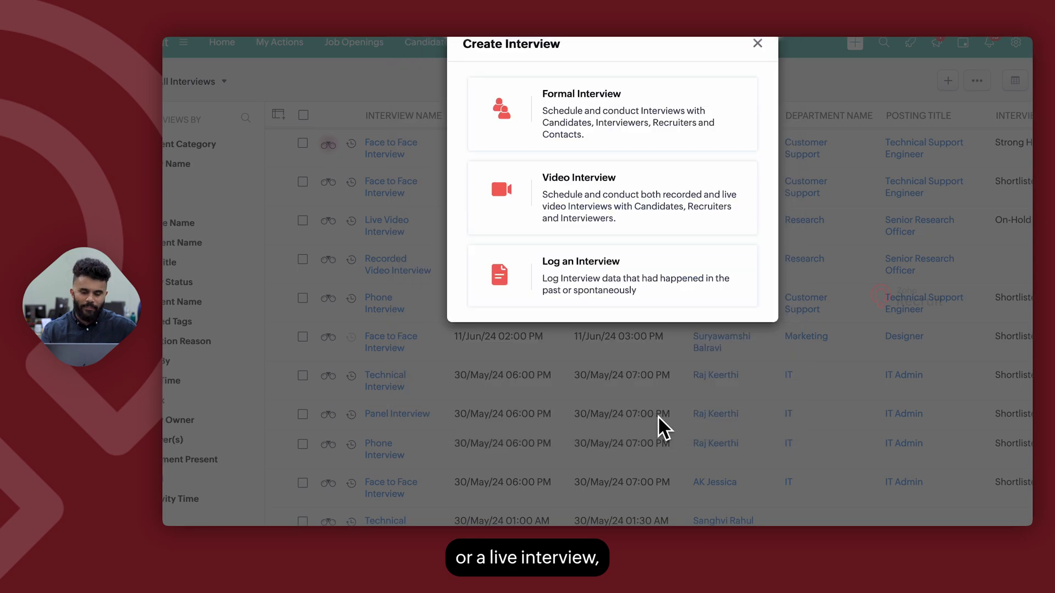
{"action": "left_click", "coordinate": [757, 44]}
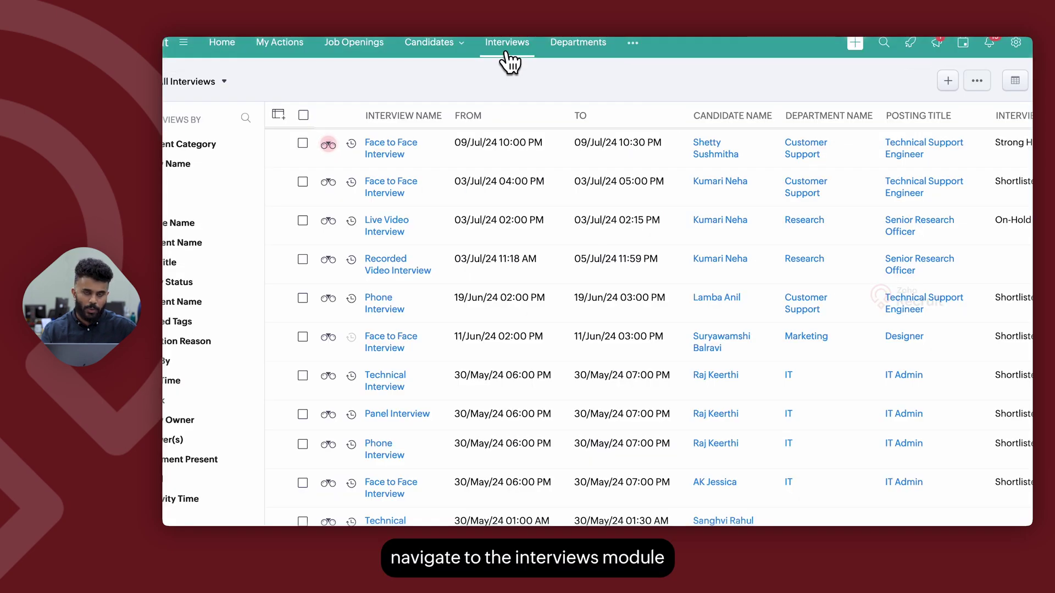
{"action": "left_click", "coordinate": [946, 82]}
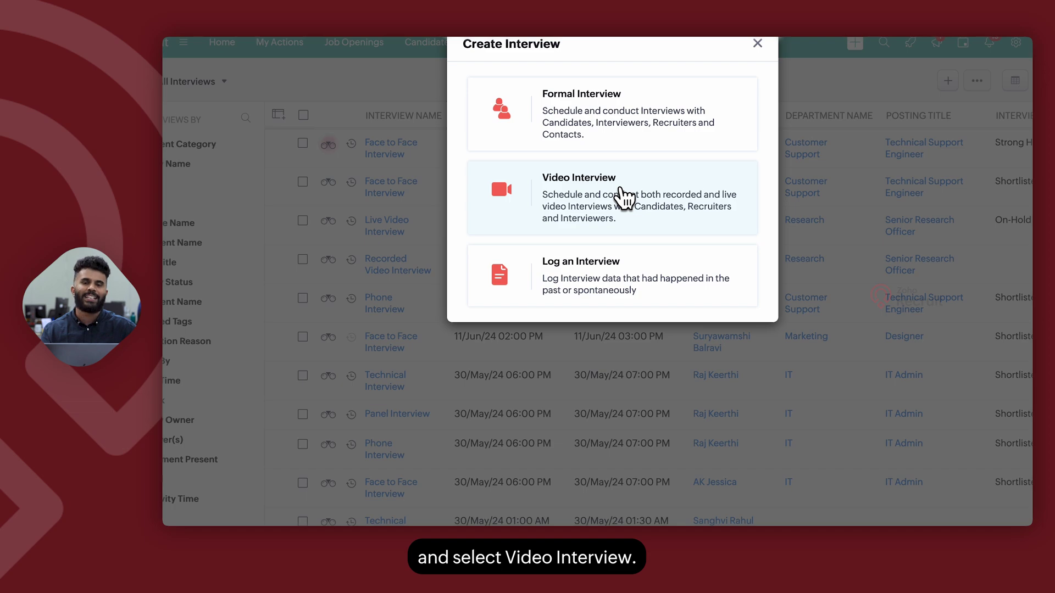
{"action": "left_click", "coordinate": [620, 189]}
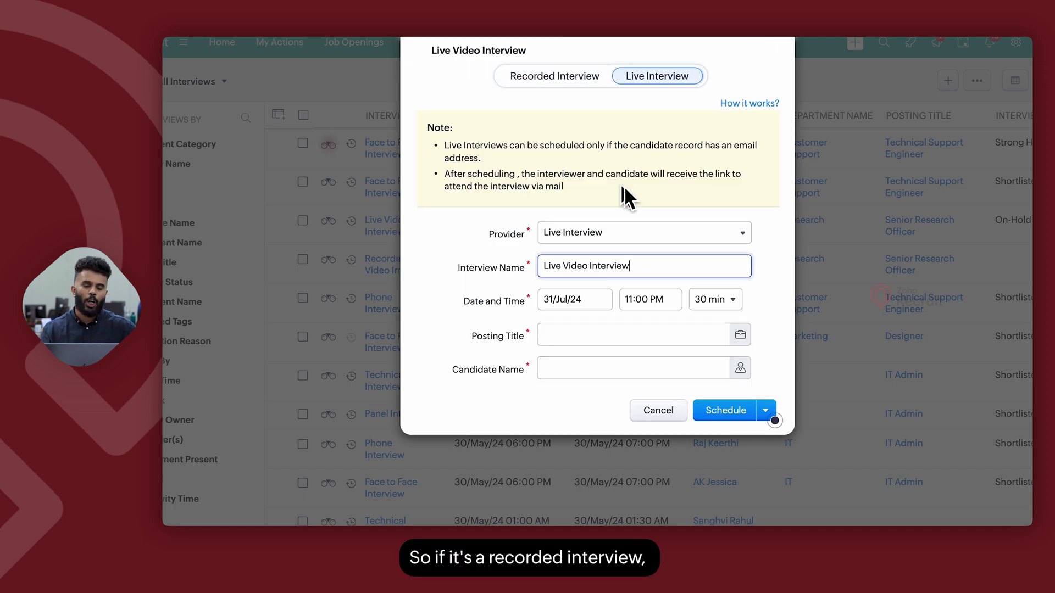
{"action": "left_click", "coordinate": [570, 84]}
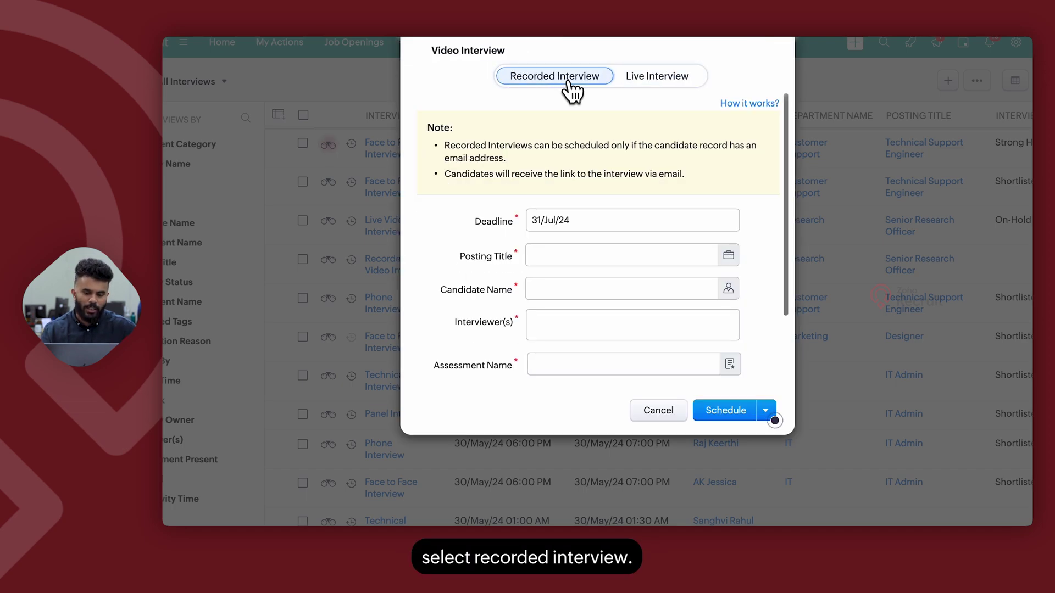
{"action": "scroll", "coordinate": [534, 215], "scroll_direction": "down", "scroll_amount": 2}
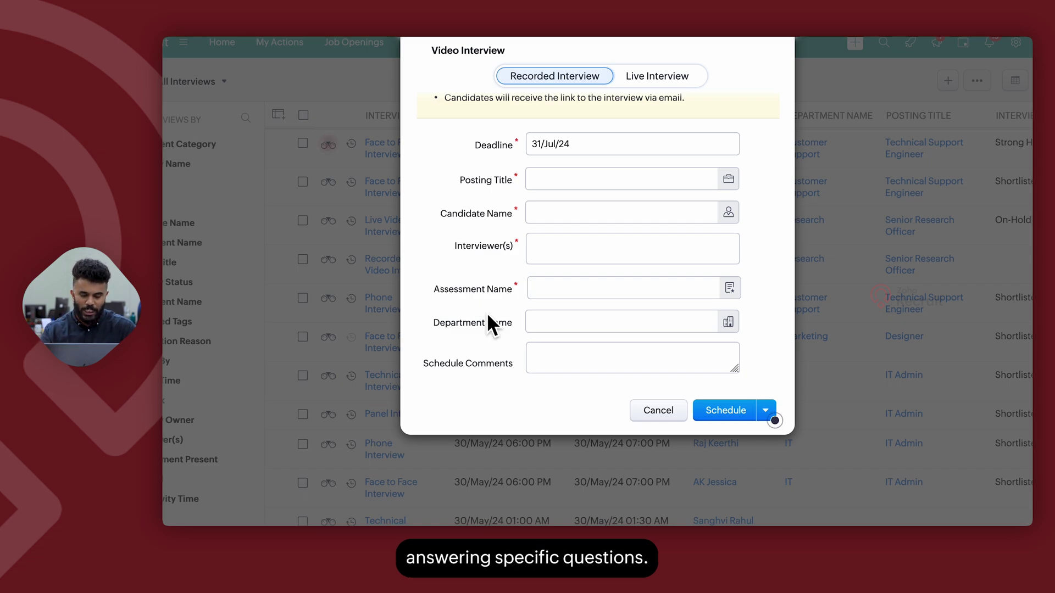
{"action": "left_click", "coordinate": [651, 82]}
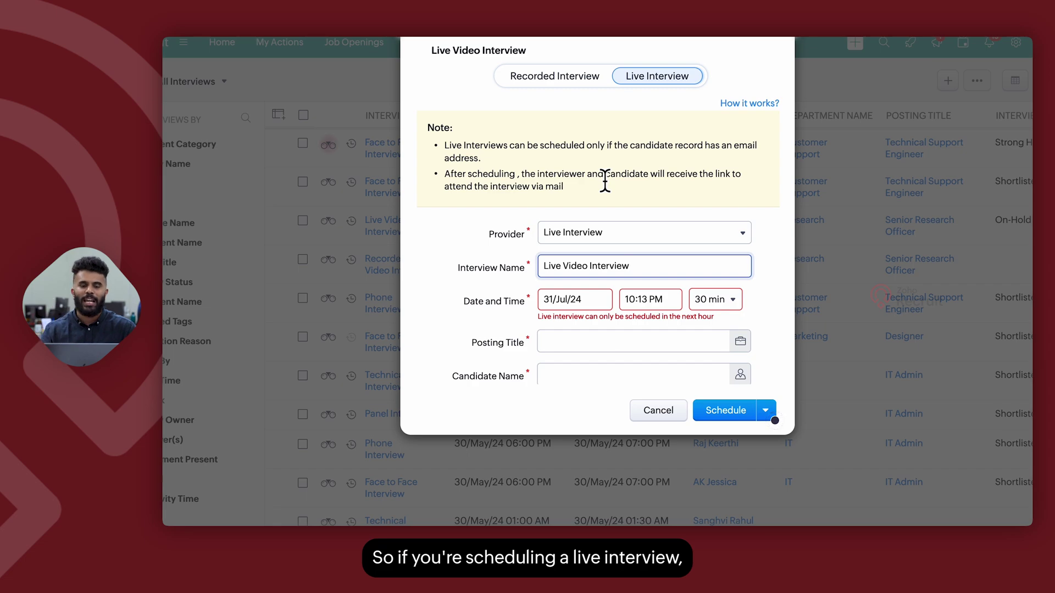
{"action": "scroll", "coordinate": [463, 231], "scroll_direction": "down", "scroll_amount": 3}
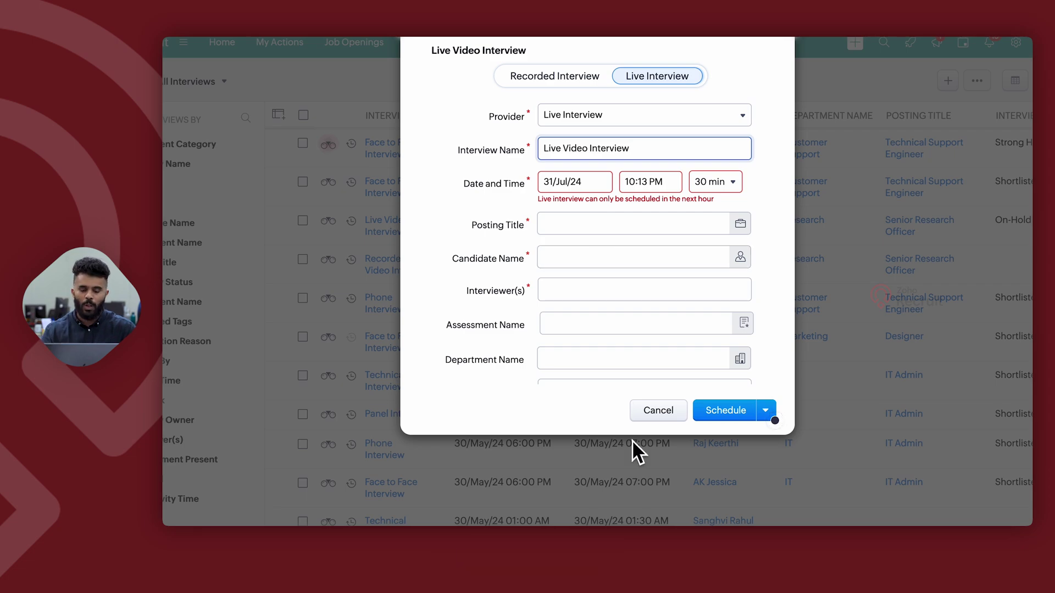
Discard the live interview form and open the Recorded Video Interview record for Research
{"action": "left_click", "coordinate": [666, 415]}
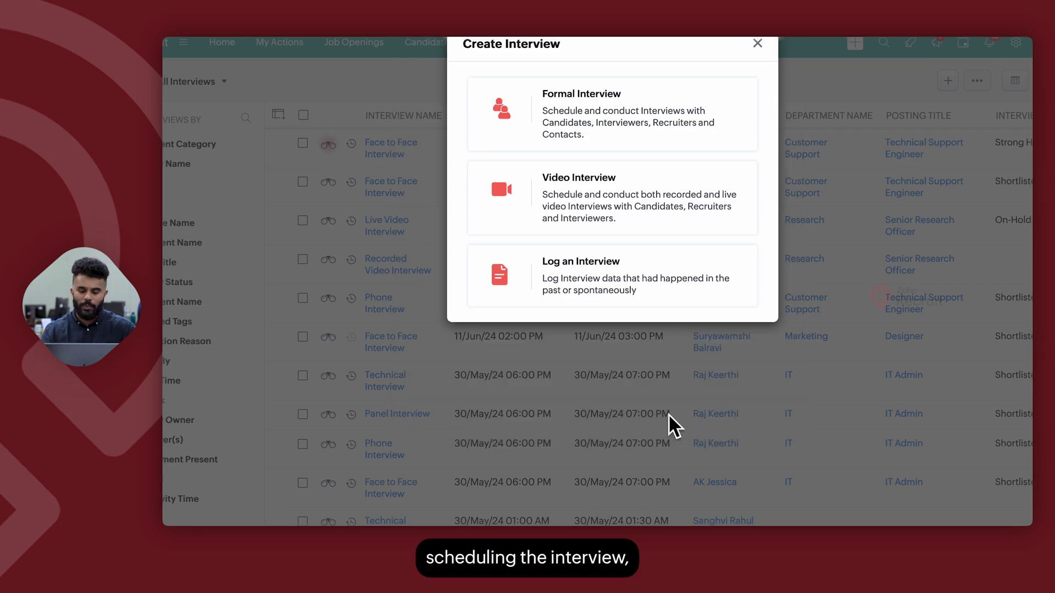
{"action": "left_click", "coordinate": [757, 44]}
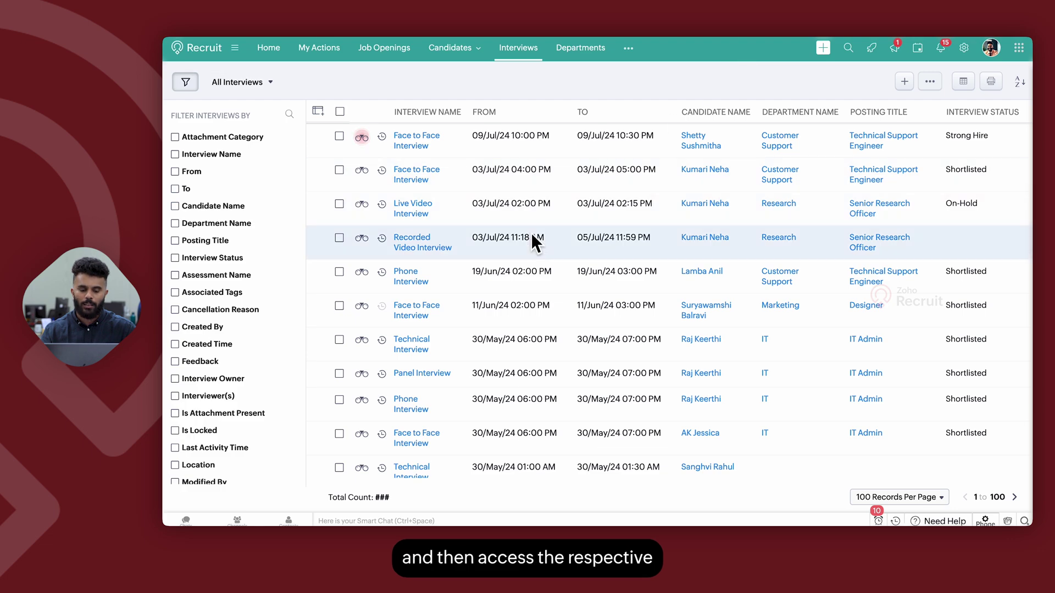
{"action": "left_click", "coordinate": [420, 244]}
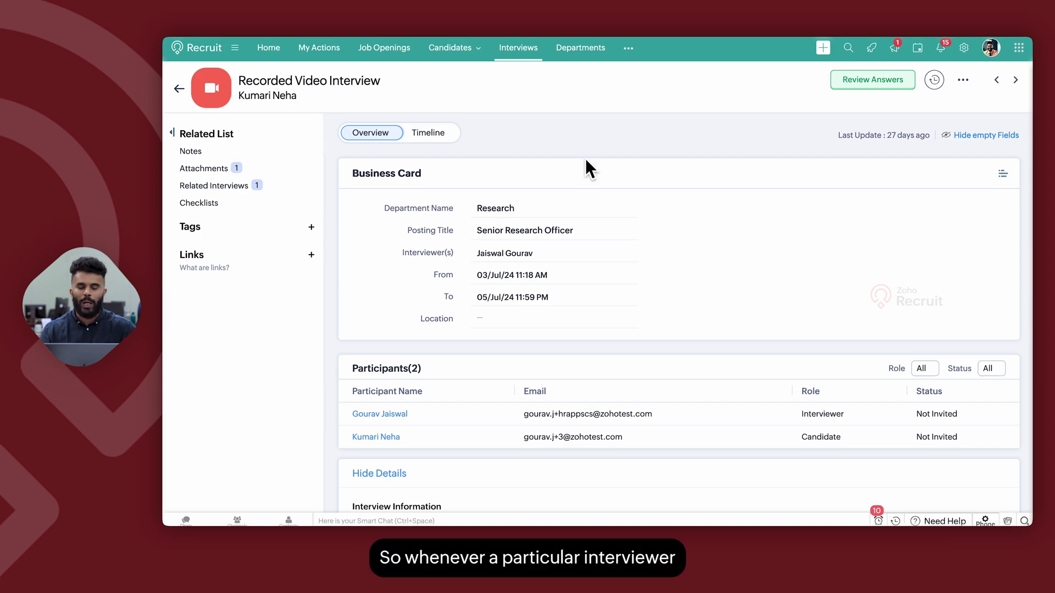
Review the recorded answers, playing question 1, and rate all five questions four stars
{"action": "left_click", "coordinate": [863, 92]}
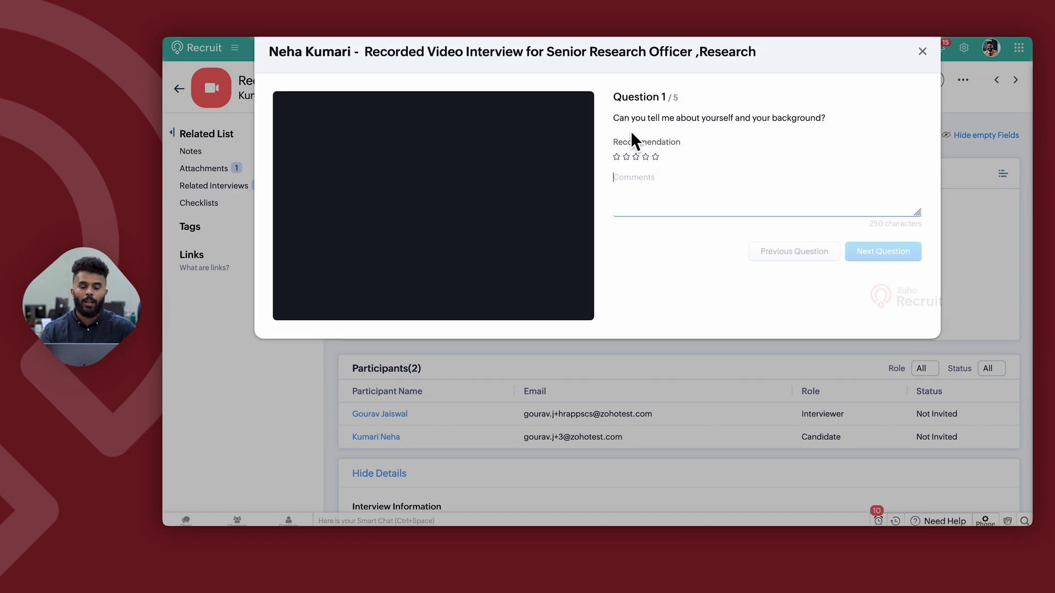
{"action": "left_click", "coordinate": [357, 249]}
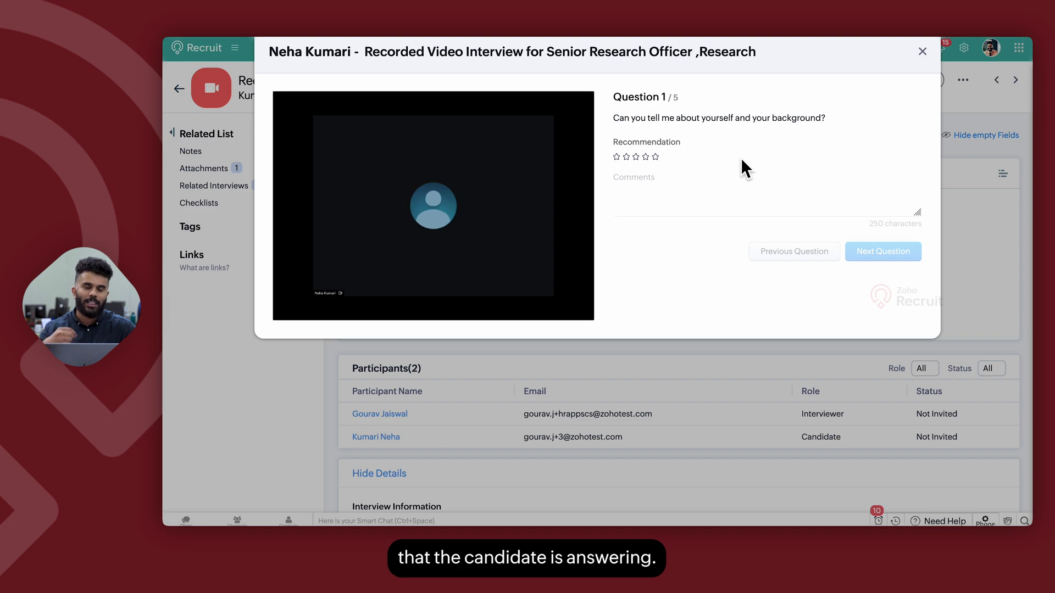
{"action": "left_click", "coordinate": [645, 157]}
{"action": "left_click", "coordinate": [870, 257]}
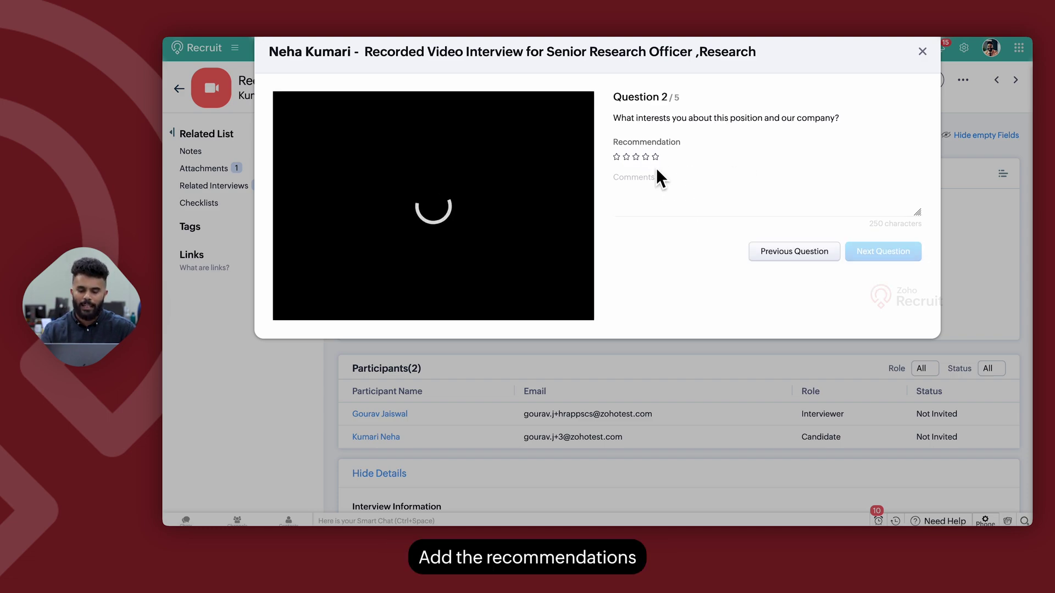
{"action": "left_click", "coordinate": [645, 158]}
{"action": "left_click", "coordinate": [879, 255]}
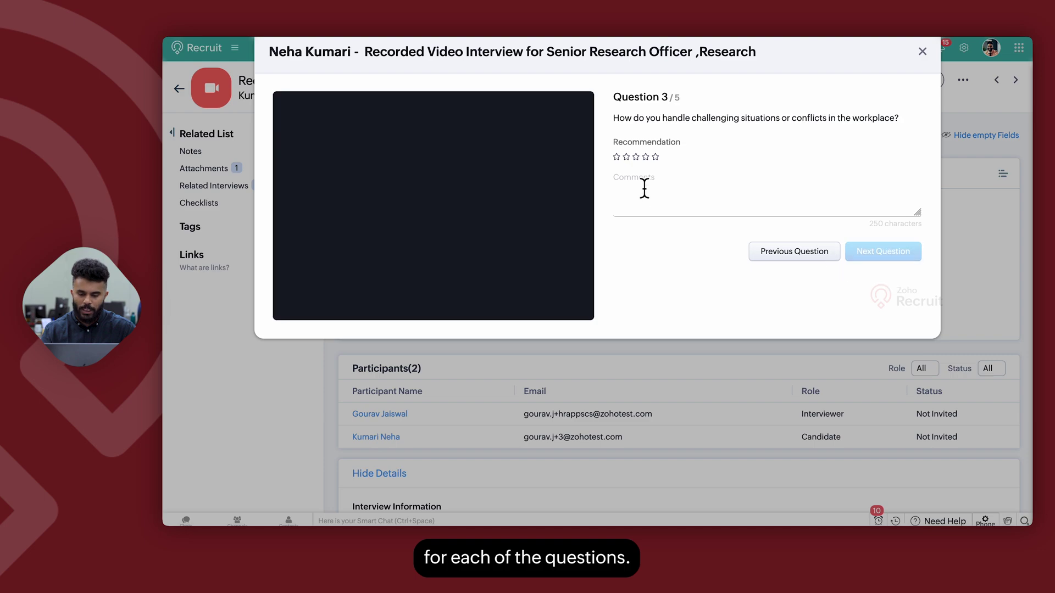
{"action": "left_click", "coordinate": [646, 158]}
{"action": "left_click", "coordinate": [865, 256]}
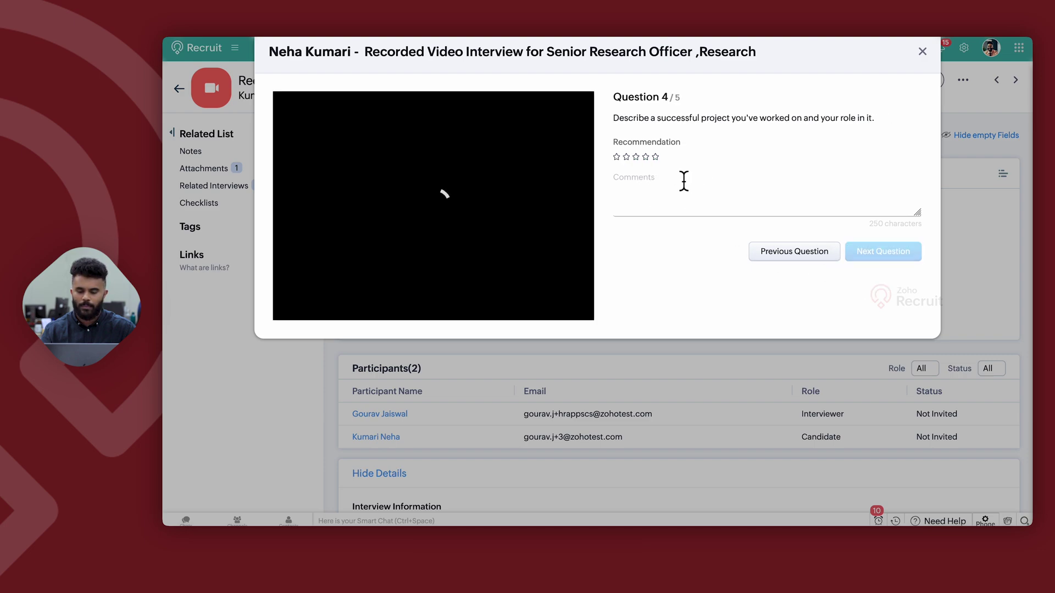
{"action": "left_click", "coordinate": [645, 157]}
{"action": "left_click", "coordinate": [862, 256]}
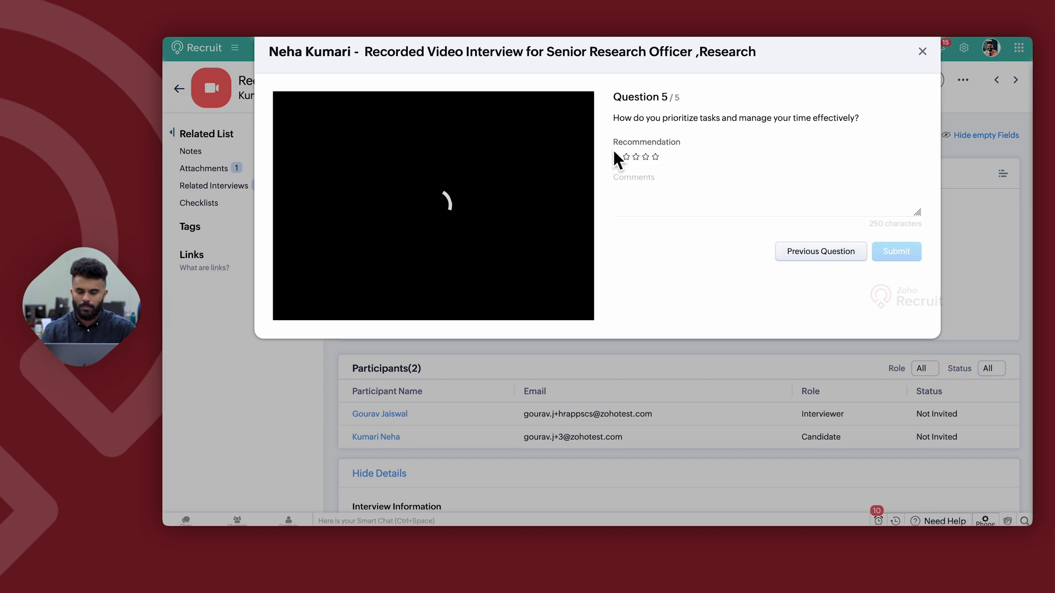
{"action": "left_click", "coordinate": [645, 157]}
Move to the overall recommendation and set the interview status to Shortlisted
{"action": "left_click", "coordinate": [896, 254]}
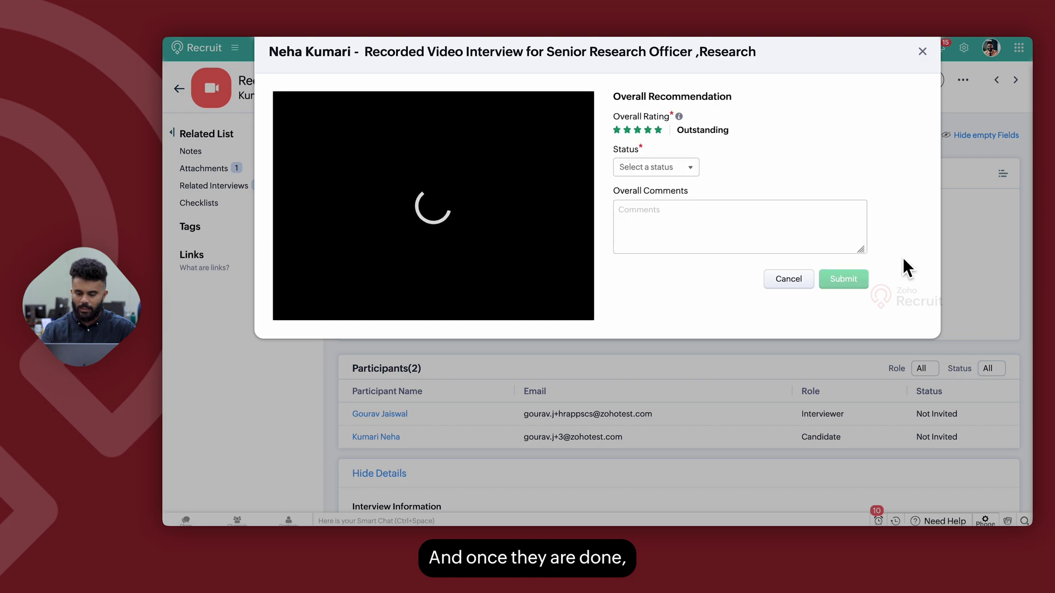
{"action": "left_click", "coordinate": [671, 168]}
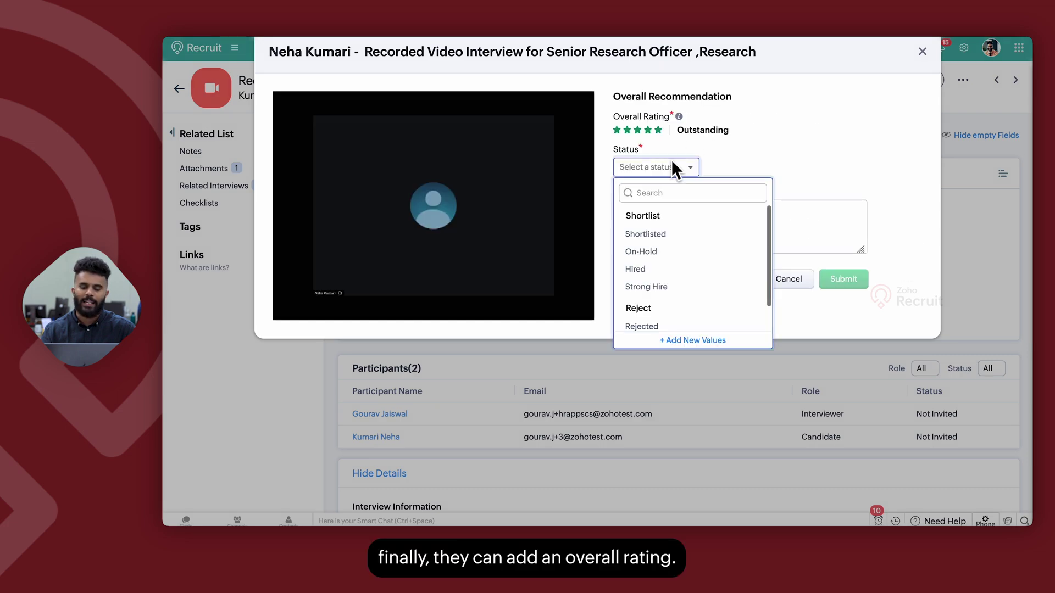
{"action": "left_click", "coordinate": [673, 234]}
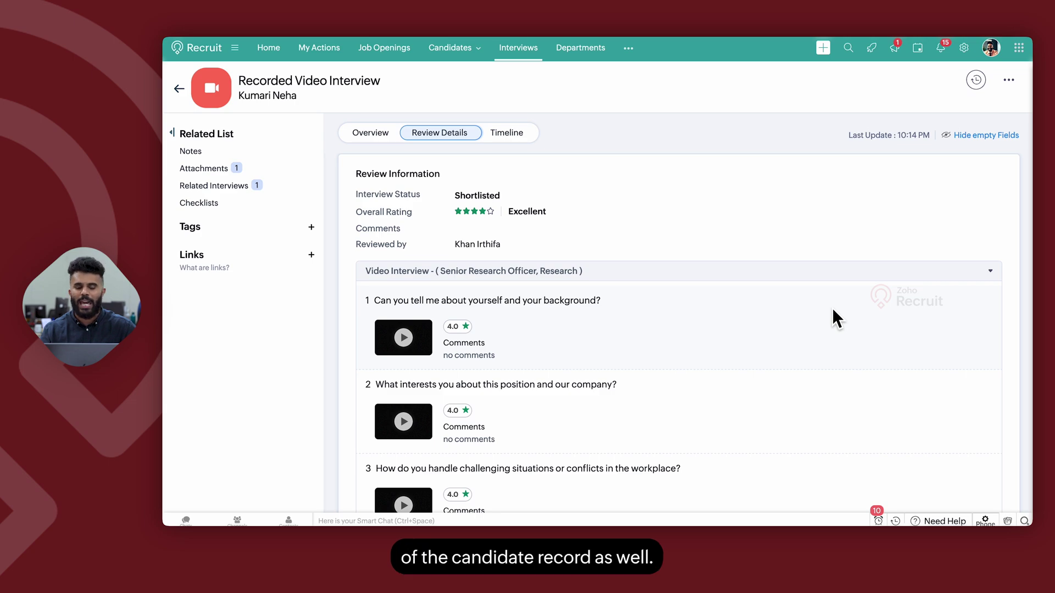
Open the Live Video Interview record's Overview to see its recorded interview video
{"action": "left_click", "coordinate": [528, 49]}
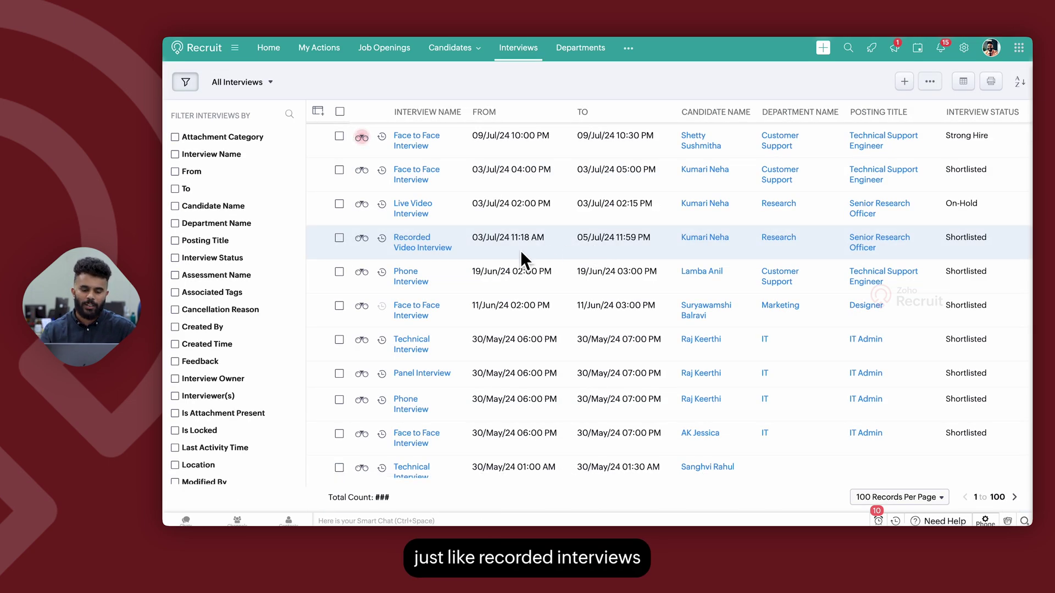
{"action": "left_click", "coordinate": [416, 209]}
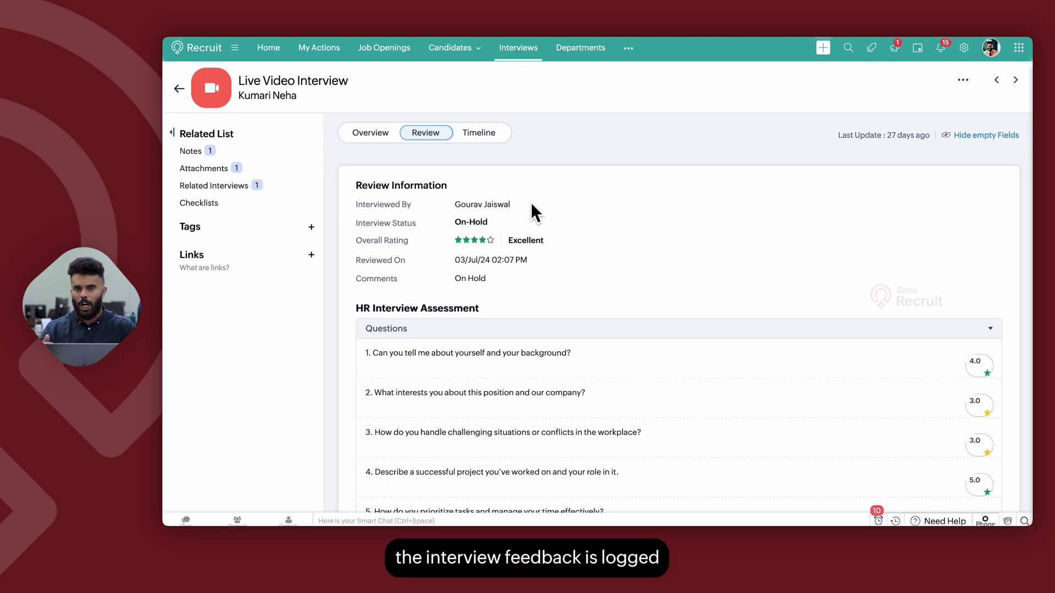
{"action": "left_click", "coordinate": [372, 132]}
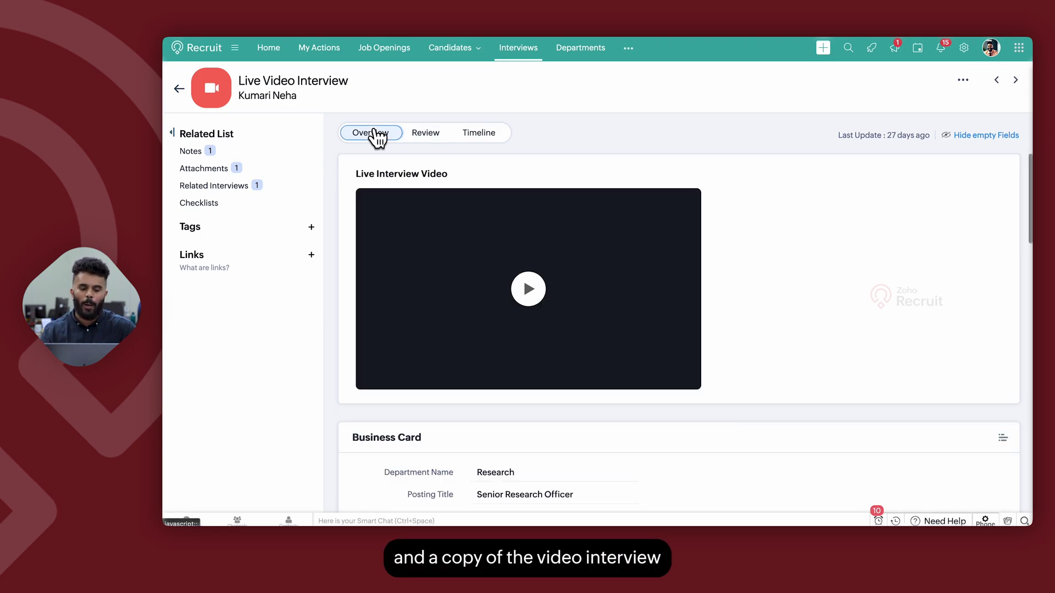